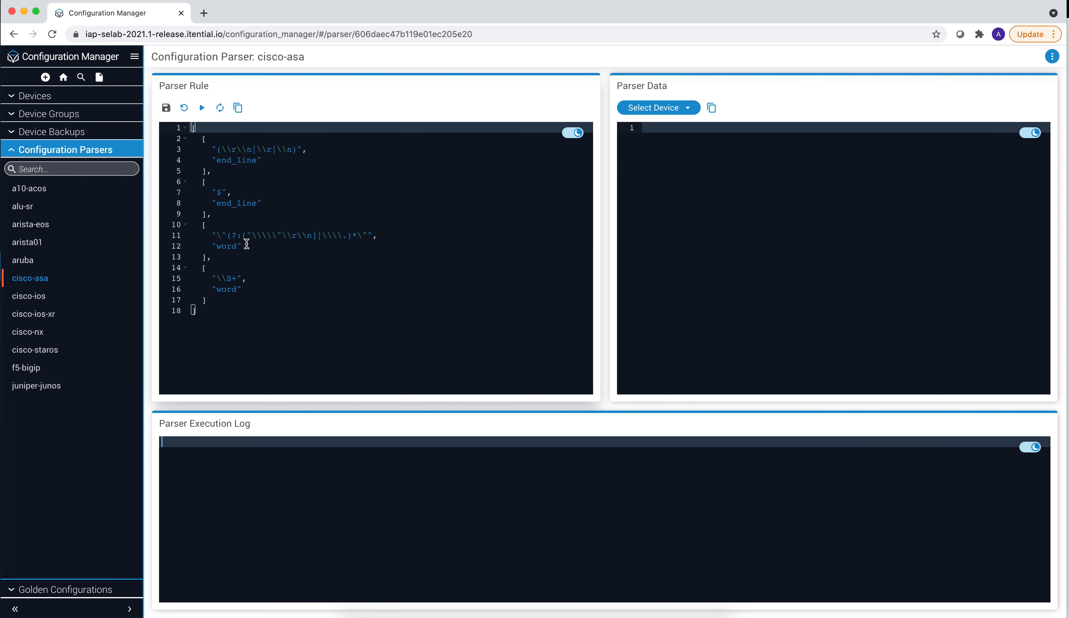
- Load the ASA device's configuration into the parser data pane for the cisco-asa parser
click(655, 109)
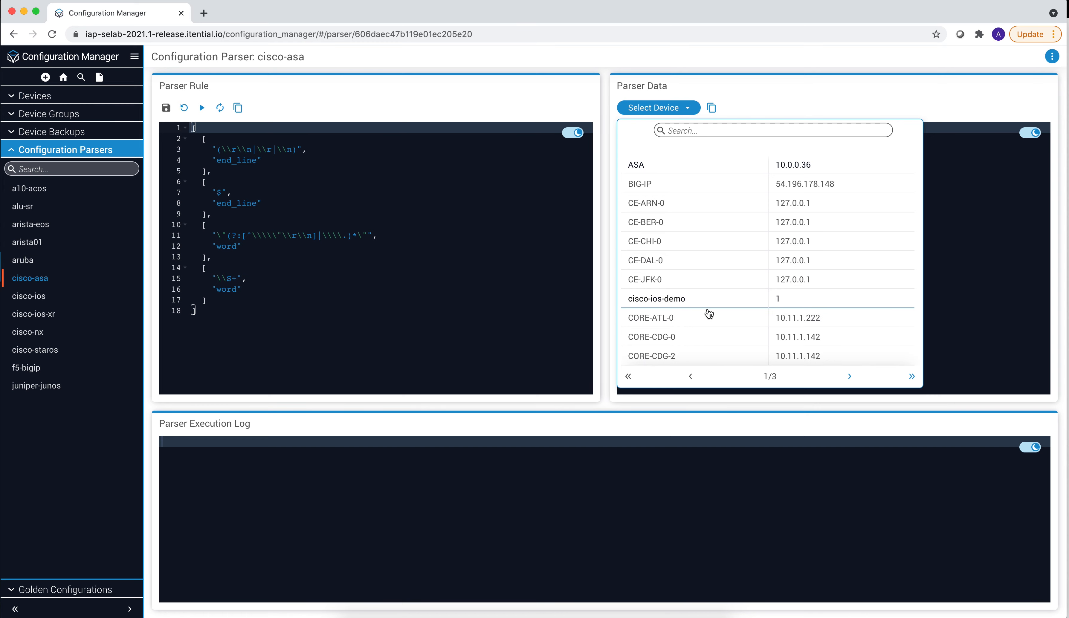
click(849, 375)
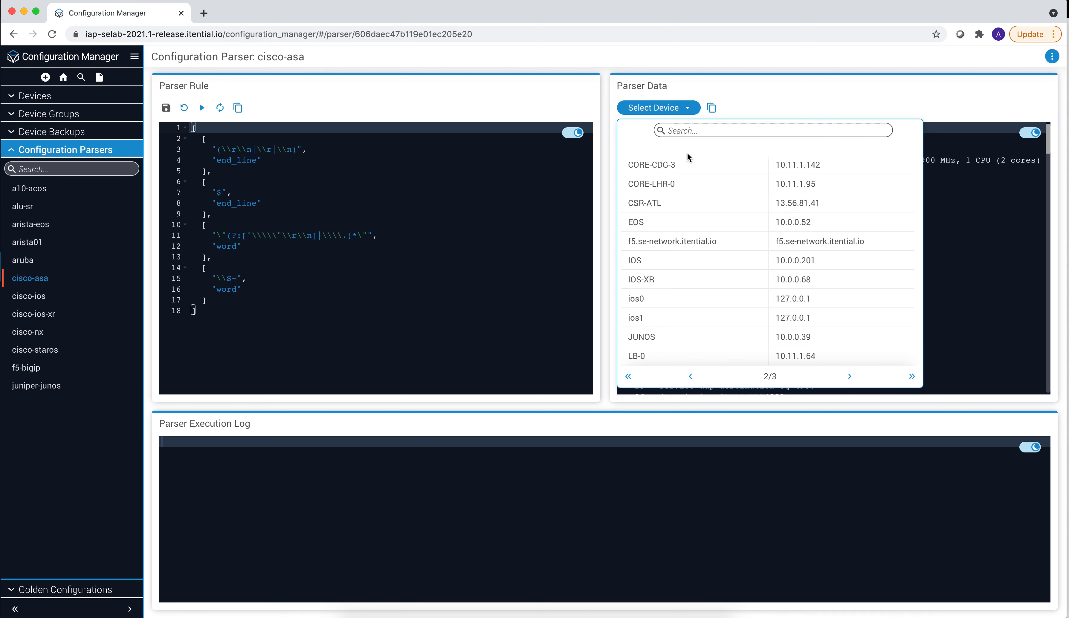
click(765, 97)
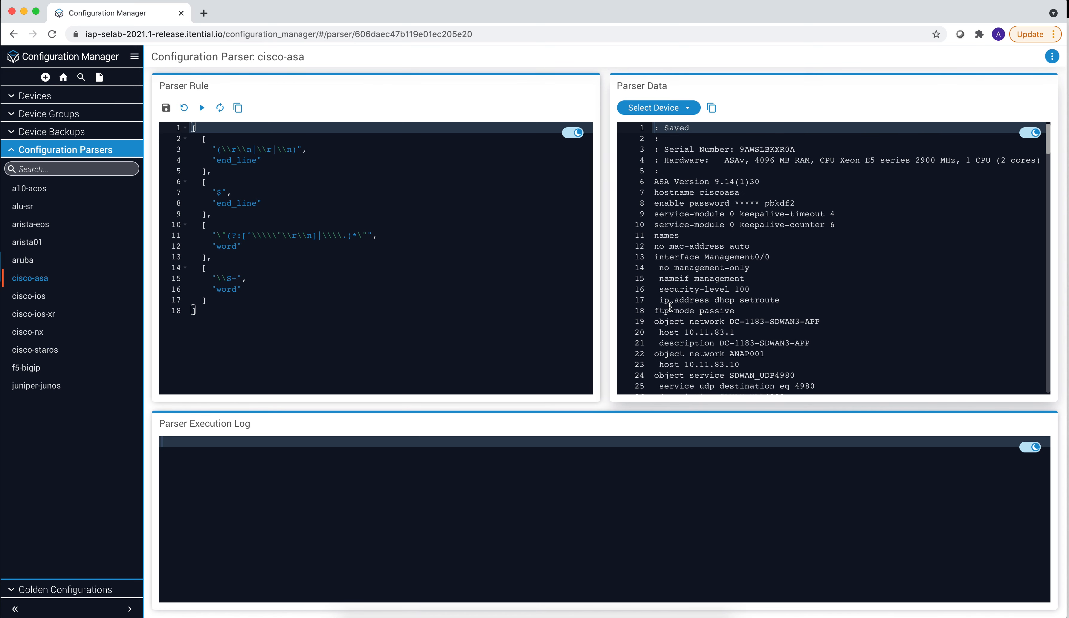
scroll(717, 178, down, 5)
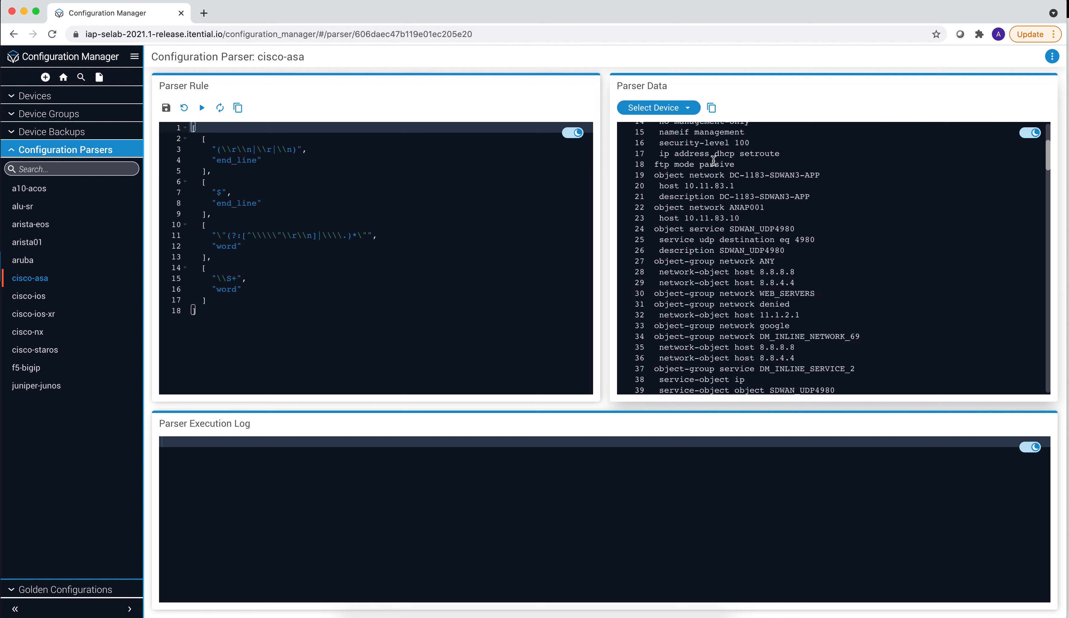
scroll(716, 170, up, 5)
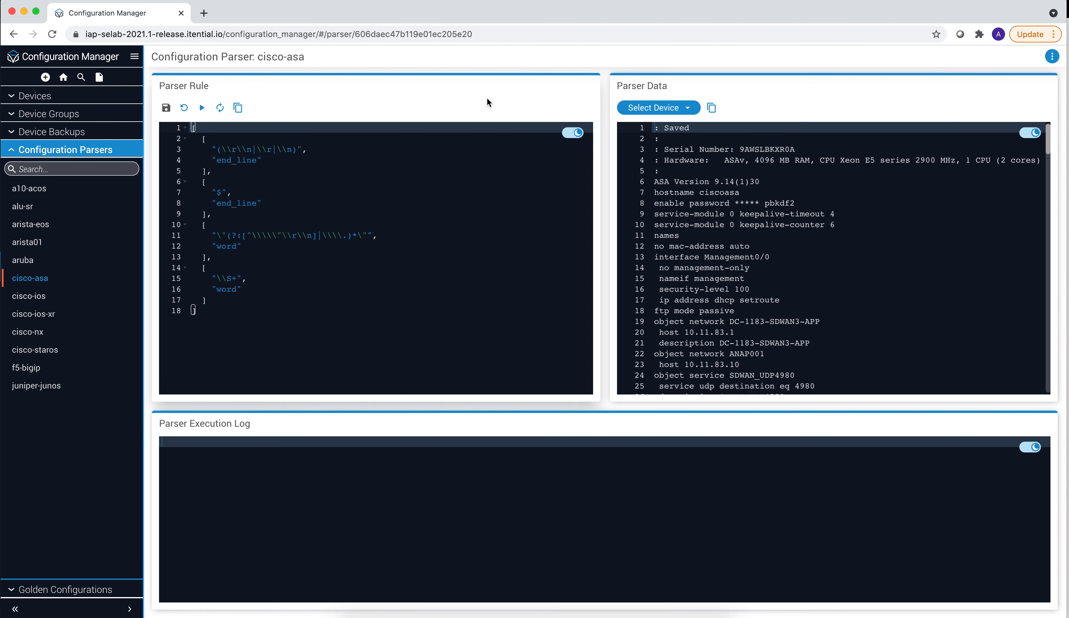
- Execute the cisco-asa parser rule against the ASA configuration and scroll through the execution log
click(201, 107)
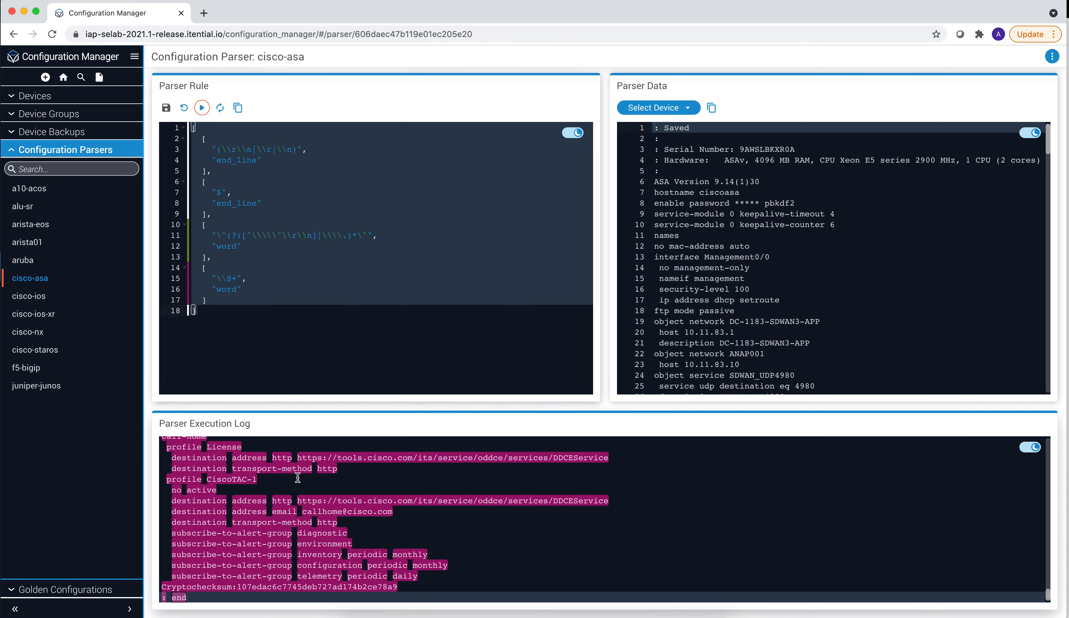
scroll(292, 488, up, 10)
scroll(292, 488, up, 15)
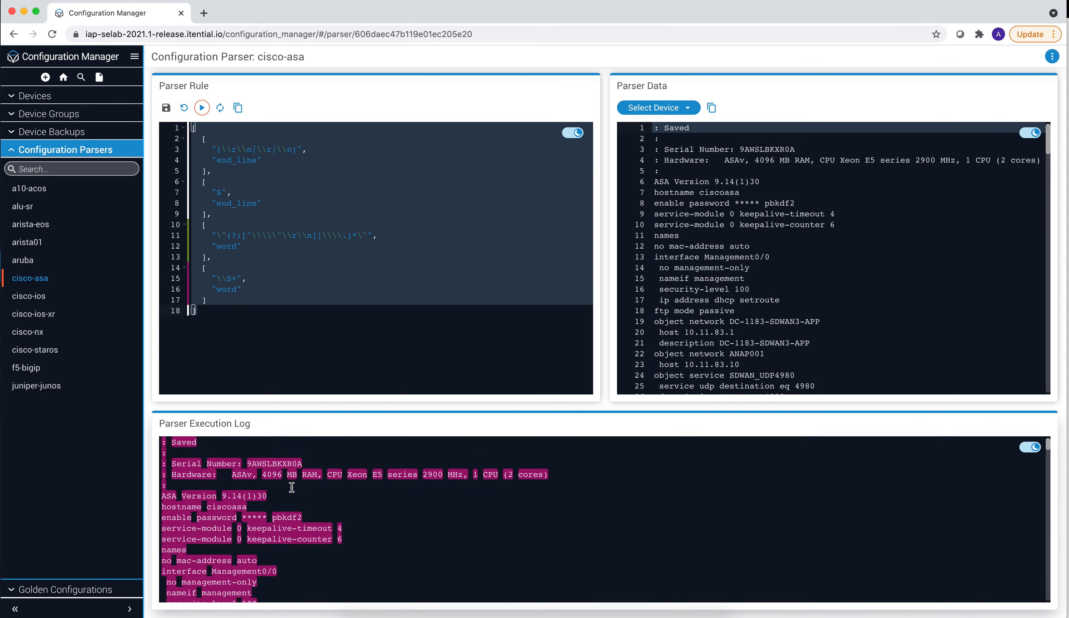
scroll(228, 485, down, 2)
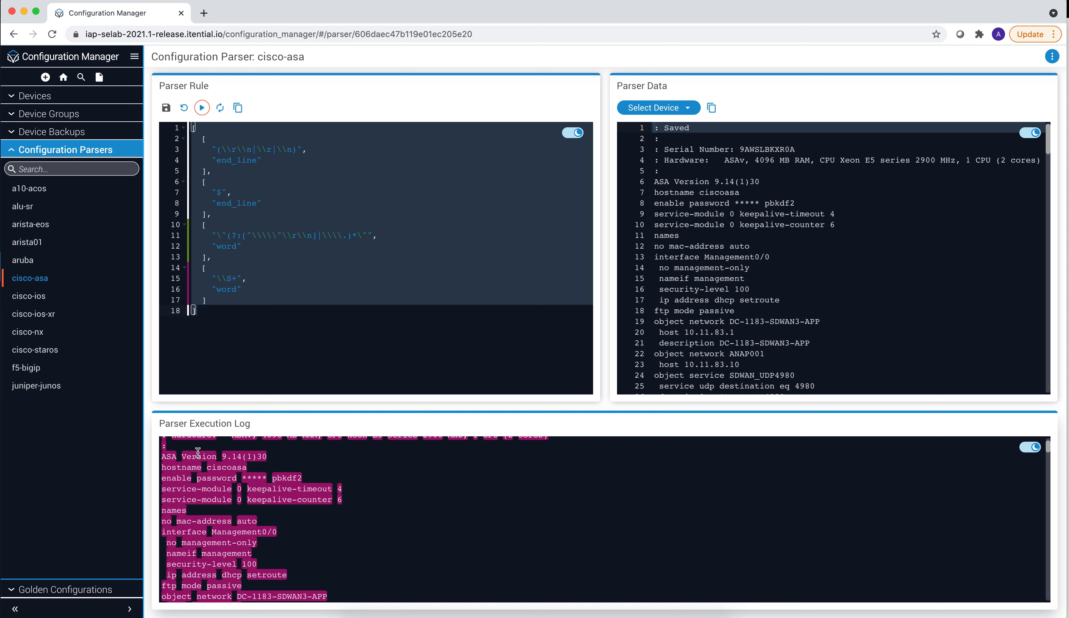
scroll(230, 463, up, 2)
scroll(199, 480, down, 3)
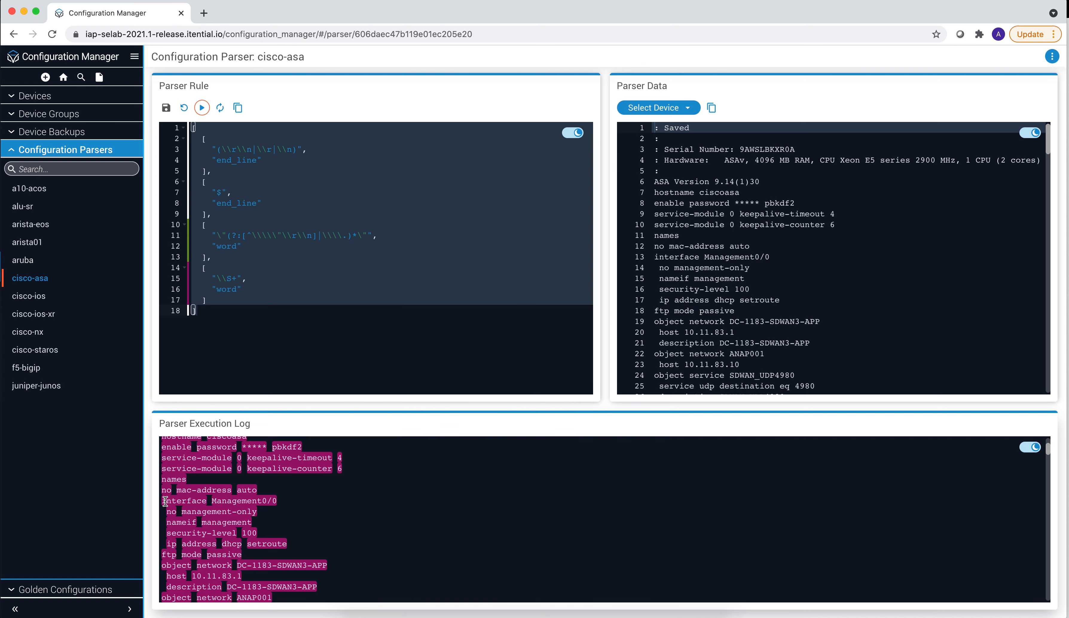
scroll(165, 501, down, 4)
scroll(176, 509, down, 10)
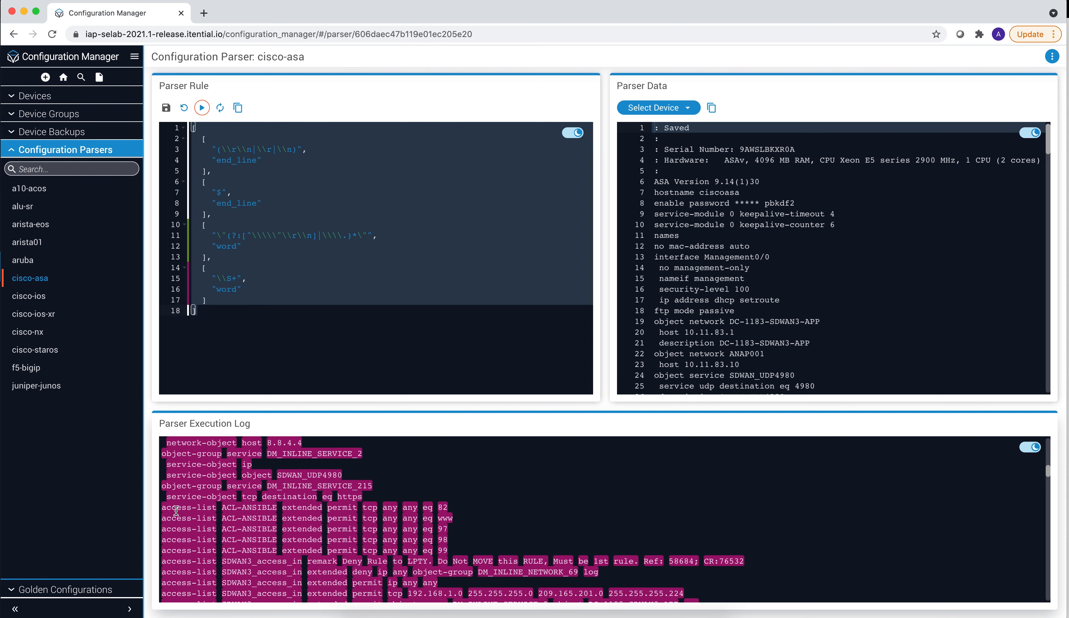
scroll(176, 510, up, 15)
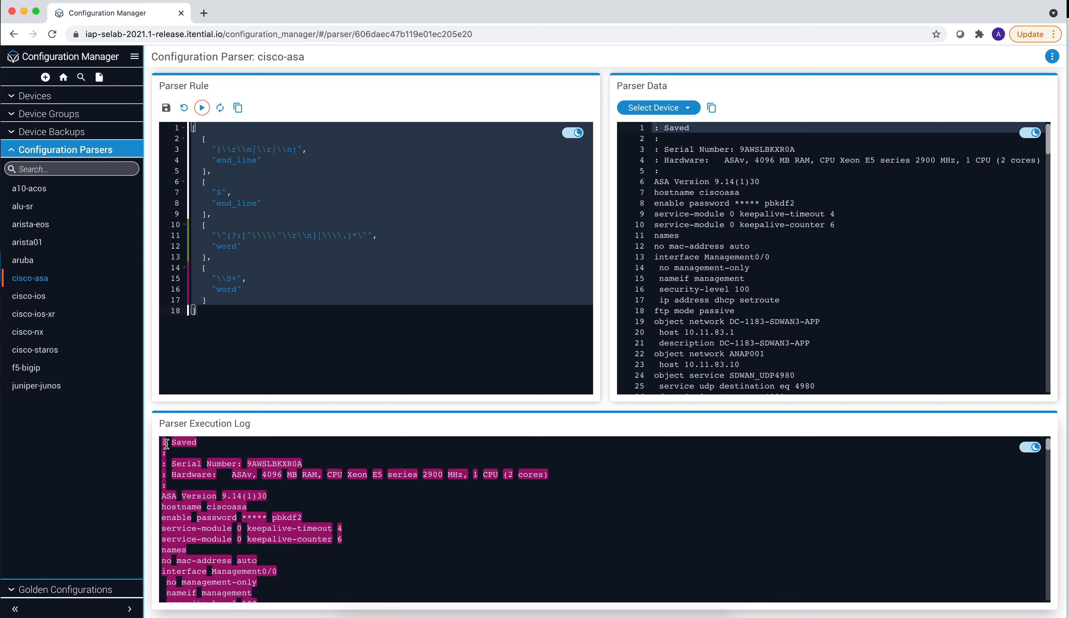
- Examine how the first lines of the execution log are tokenized by the parser
drag(173, 486, 160, 439)
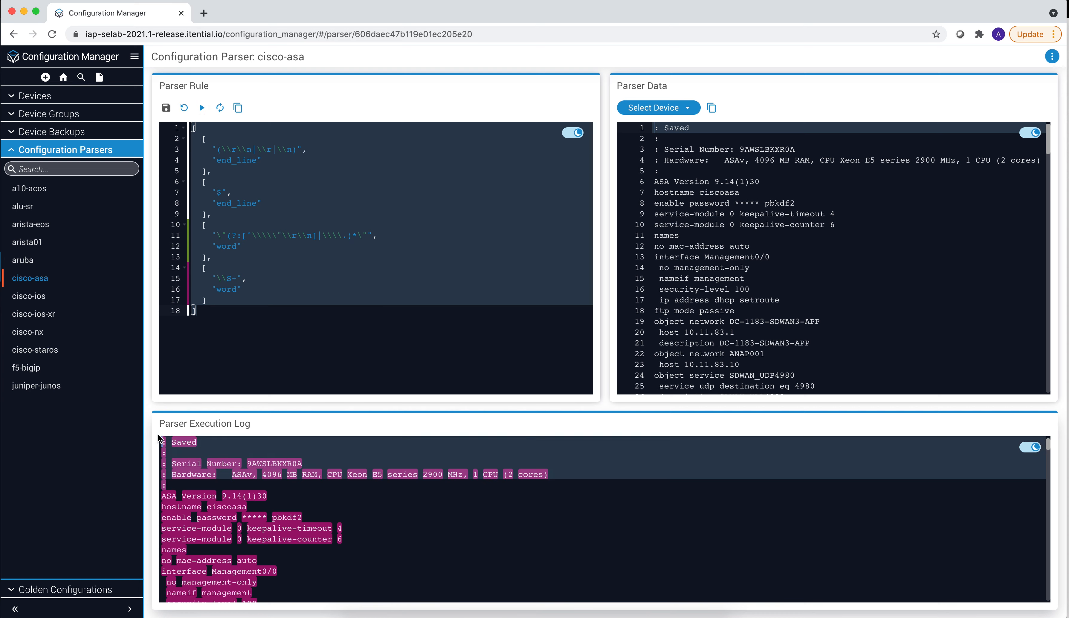
click(193, 496)
drag(189, 484, 190, 443)
click(207, 480)
click(252, 475)
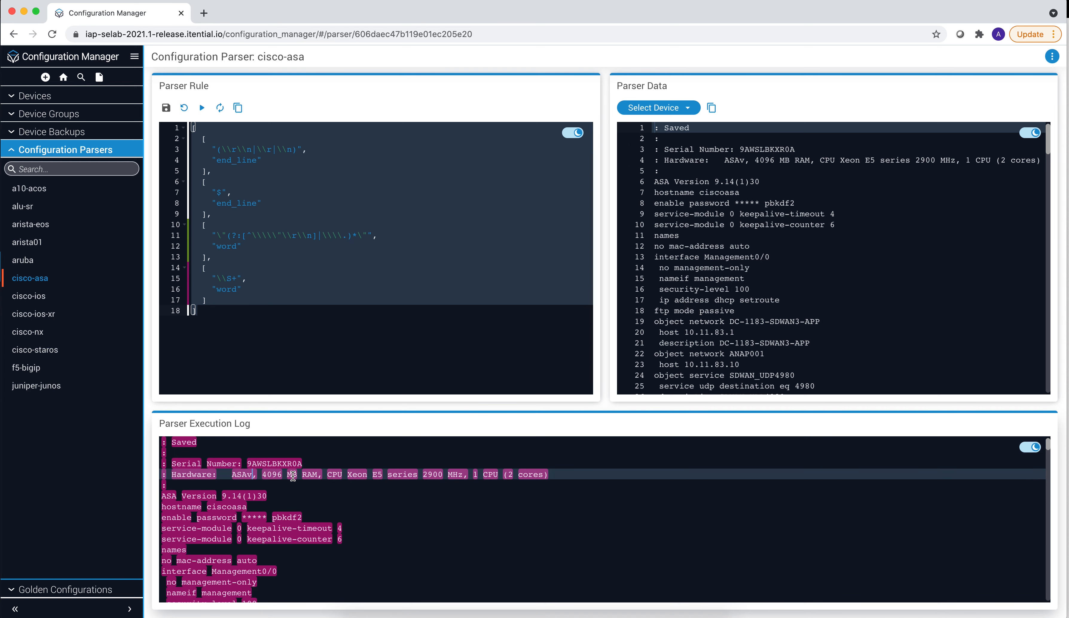
click(176, 483)
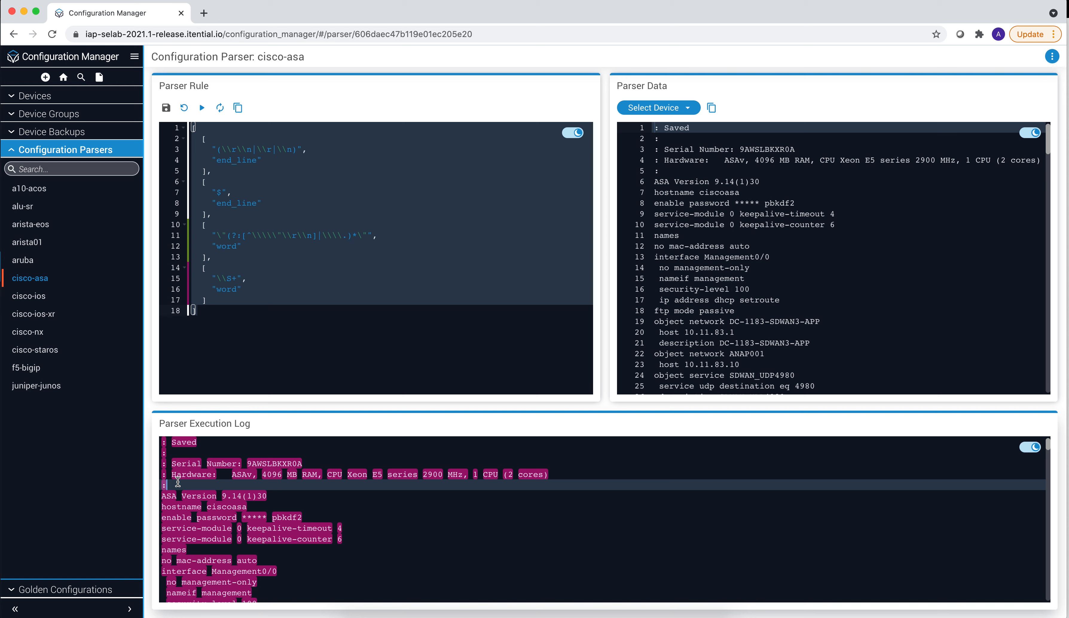
click(249, 350)
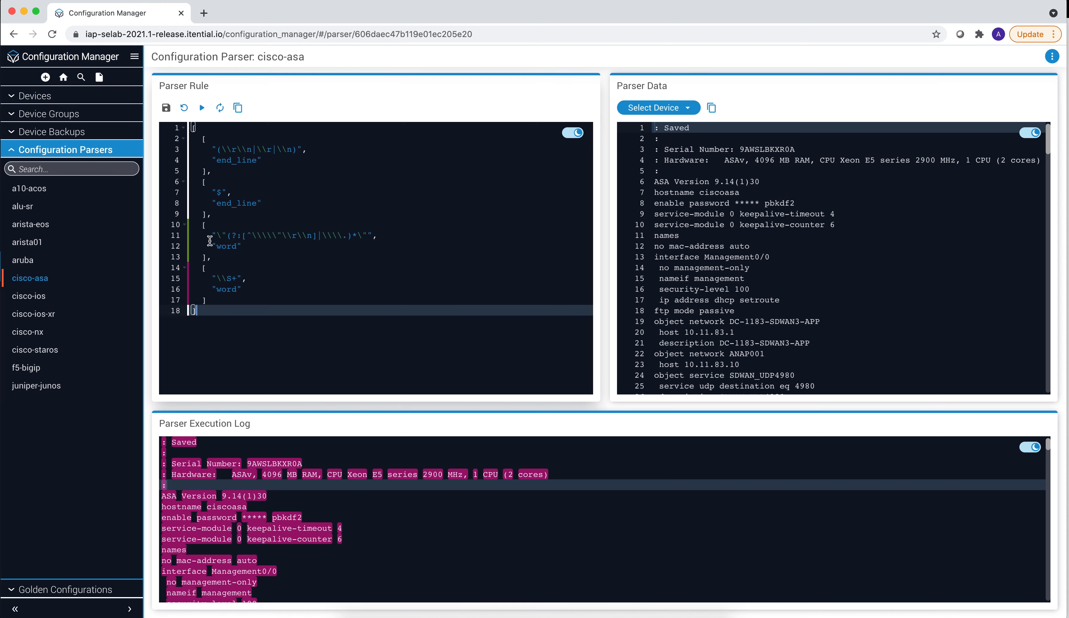
- Create a new Configuration Parser named ASA using the cisco-asa template
click(46, 81)
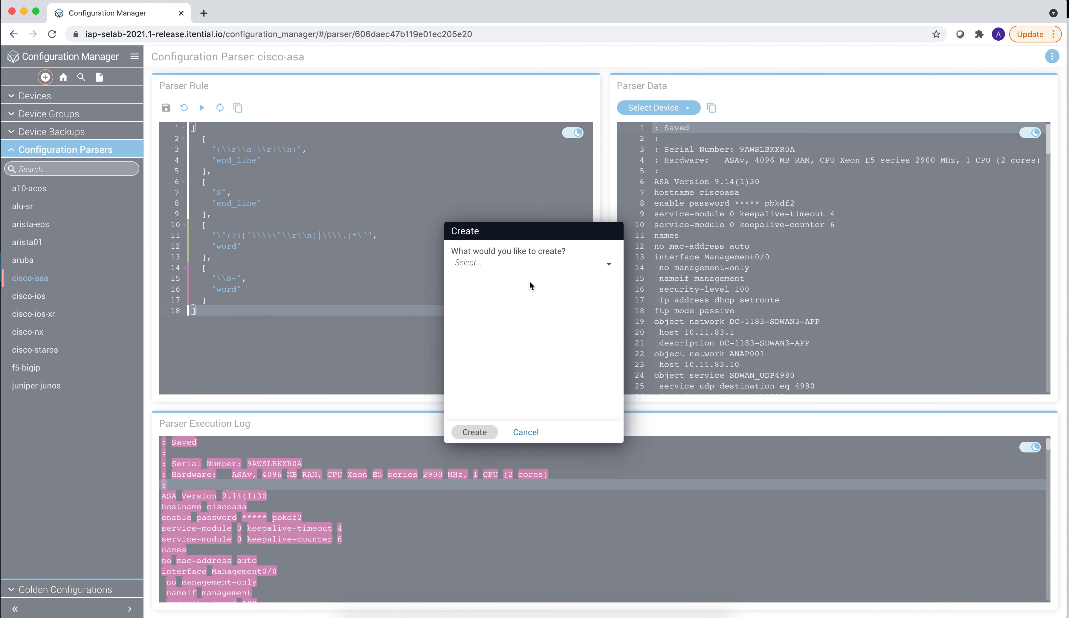
click(542, 264)
click(512, 306)
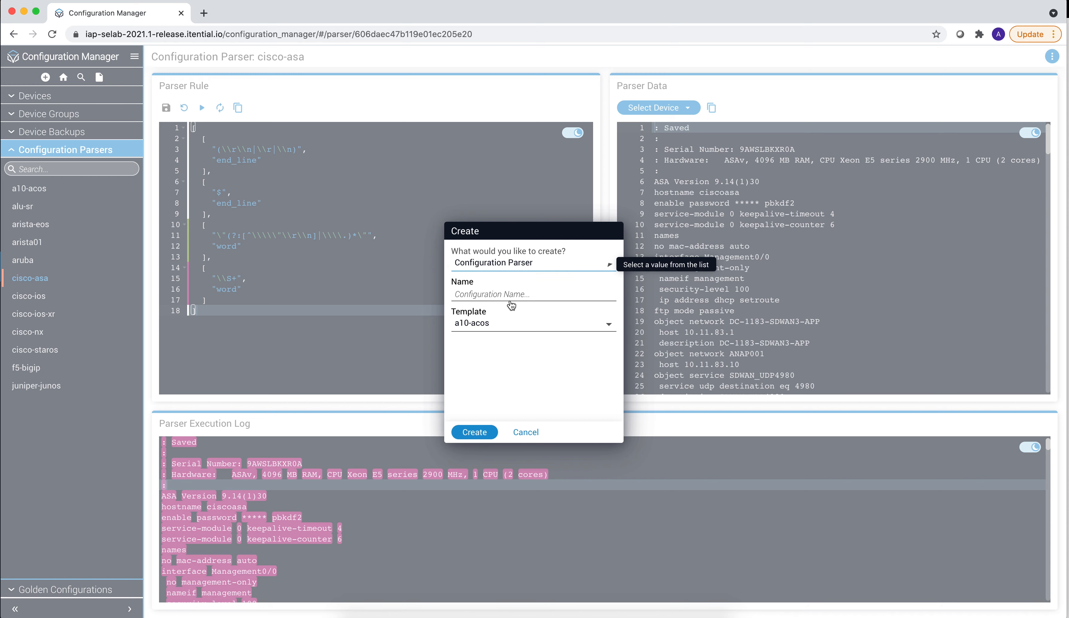
click(505, 297)
text(ASA)
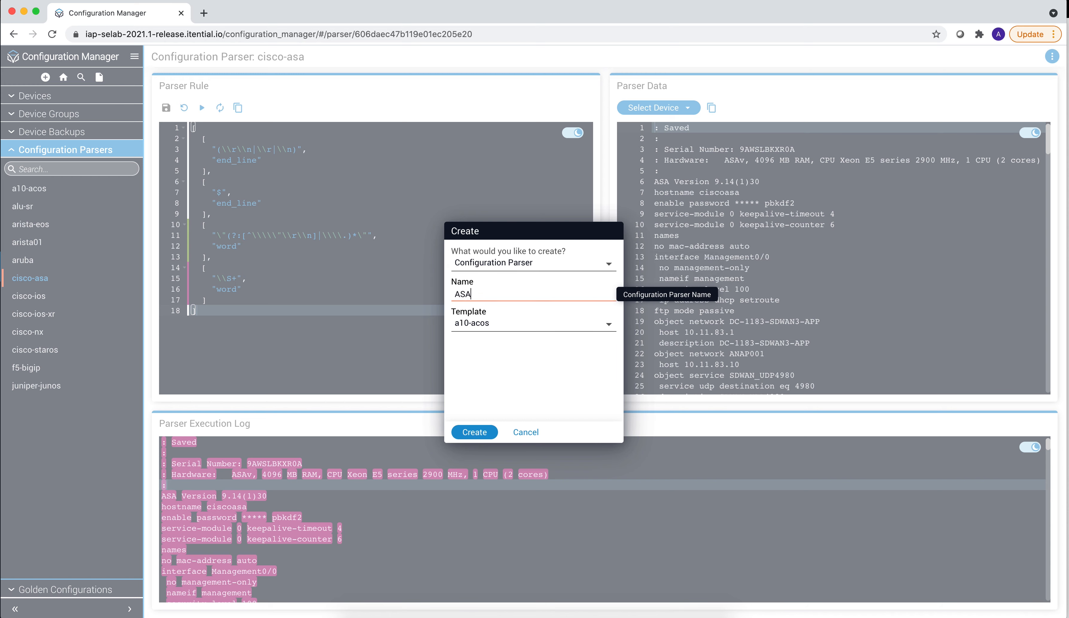
click(502, 324)
scroll(502, 377, down, 3)
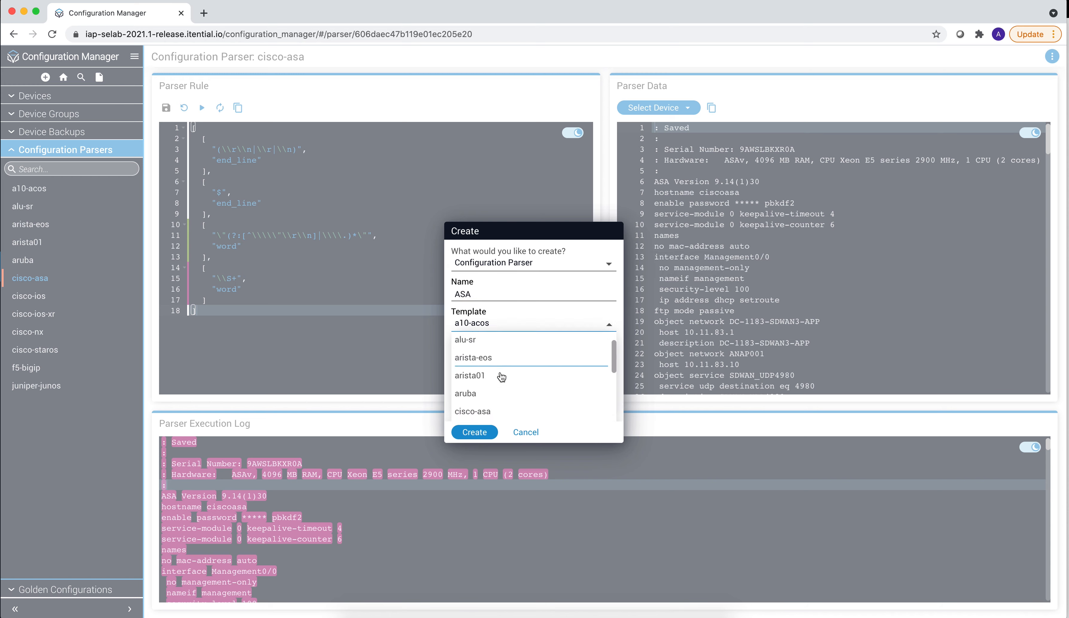
click(493, 369)
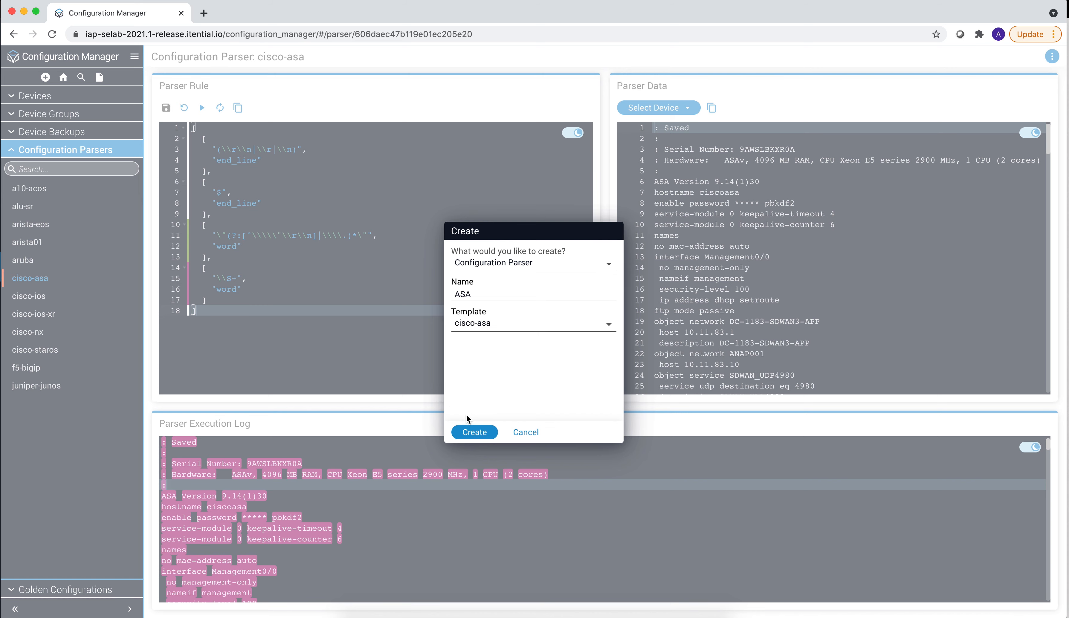
click(476, 438)
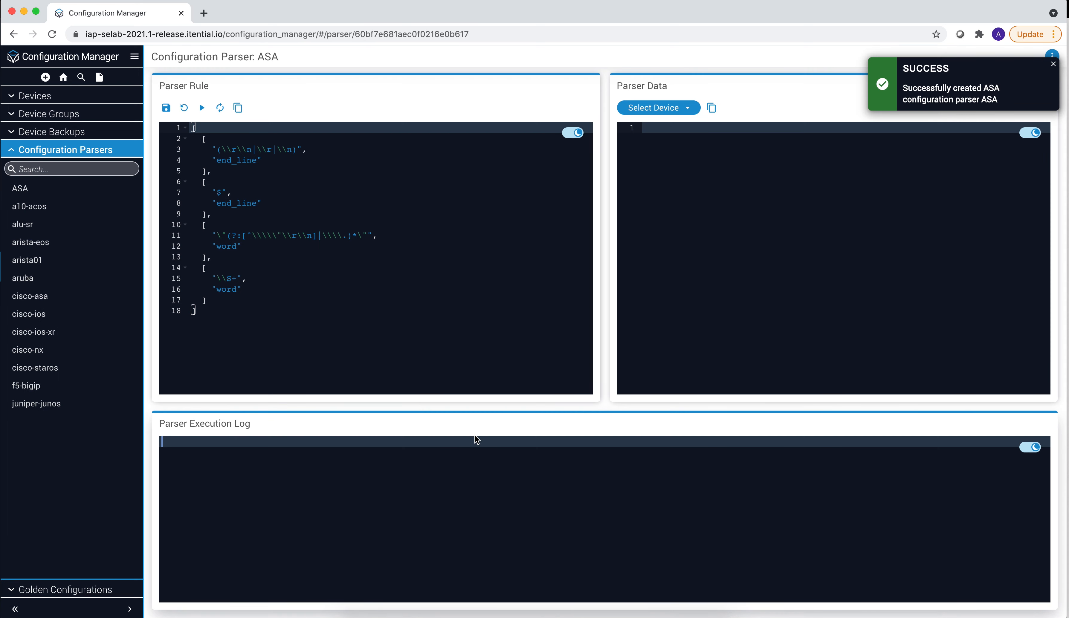
- Load the ASA device's configuration into the new parser's data pane
click(694, 111)
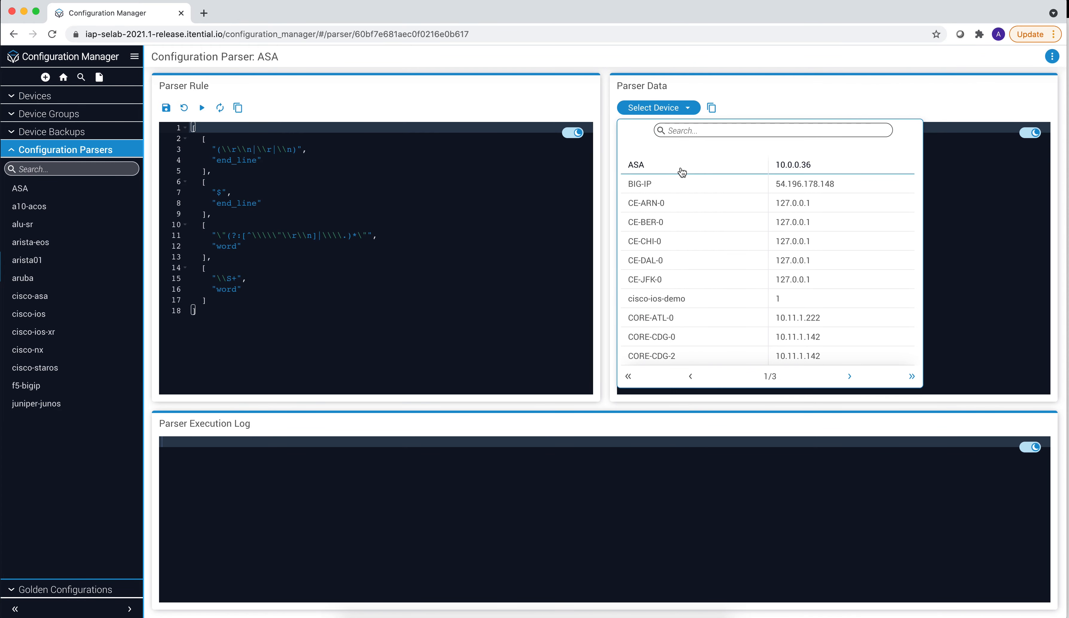
click(466, 94)
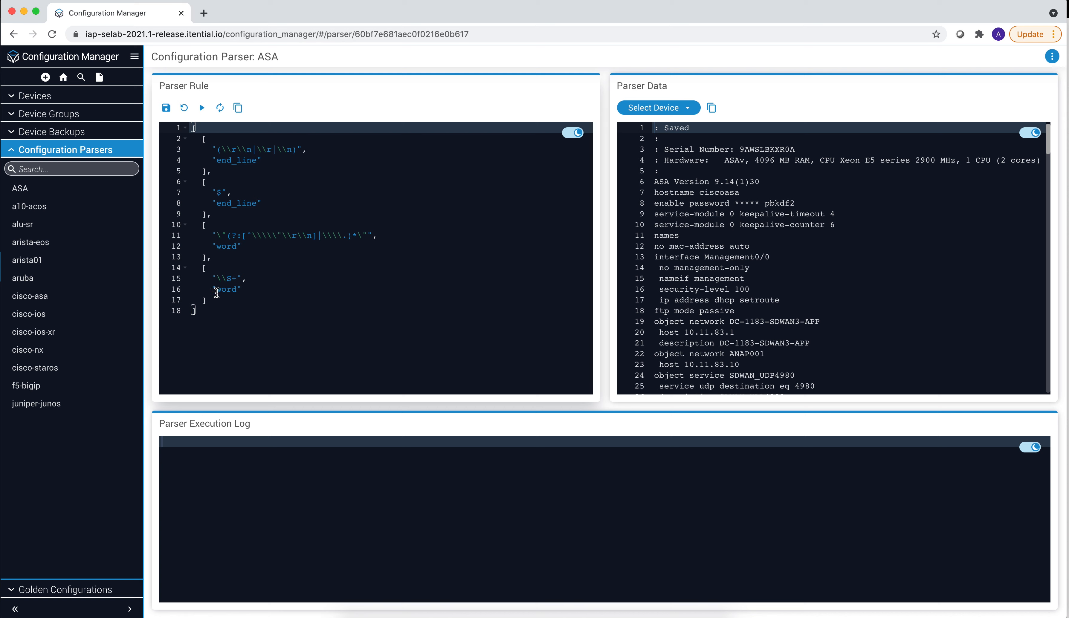
- Duplicate the quoted-string "word" rule block and insert the copy right below it
click(216, 258)
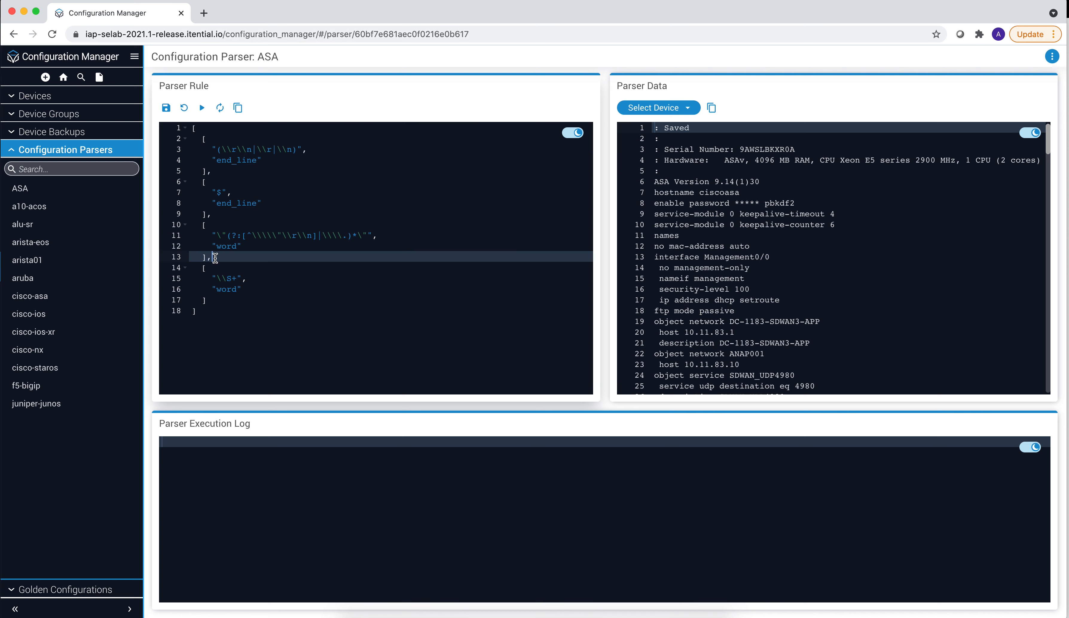
drag(215, 258, 204, 225)
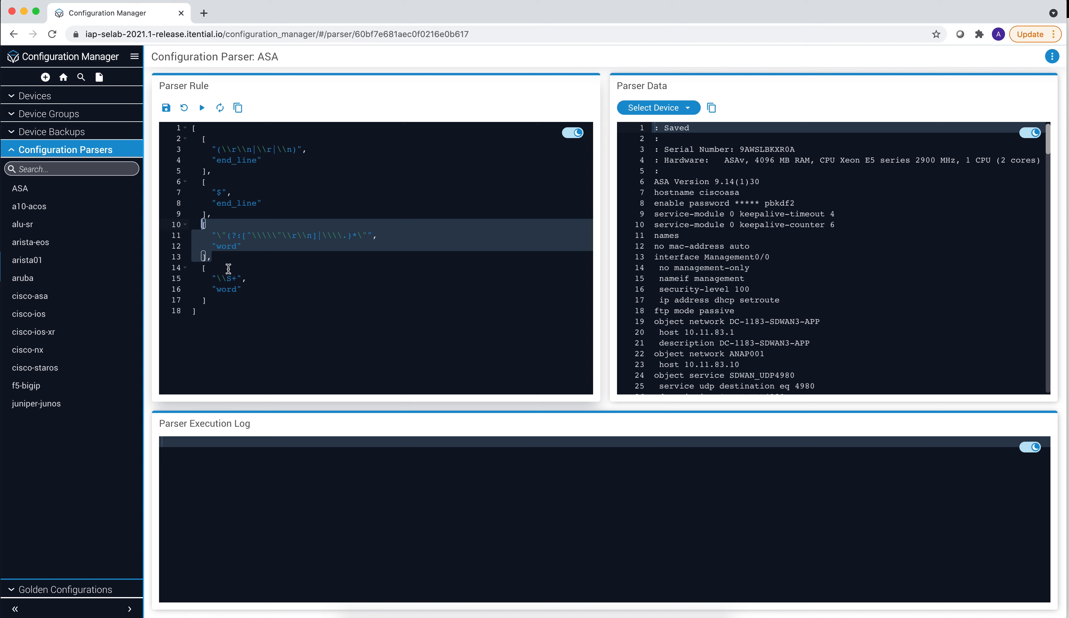
key(ctrl+c)
click(221, 257)
key(Return)
key(ctrl+v)
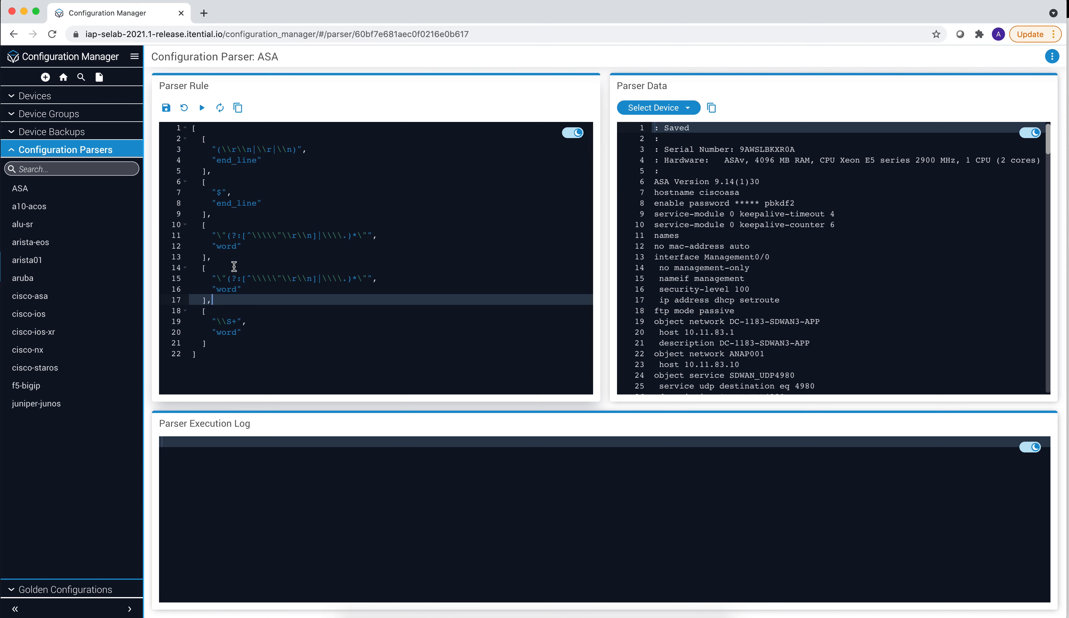
- In the duplicated block, set the token type to "comment" and the pattern to ":"
drag(239, 289, 225, 289)
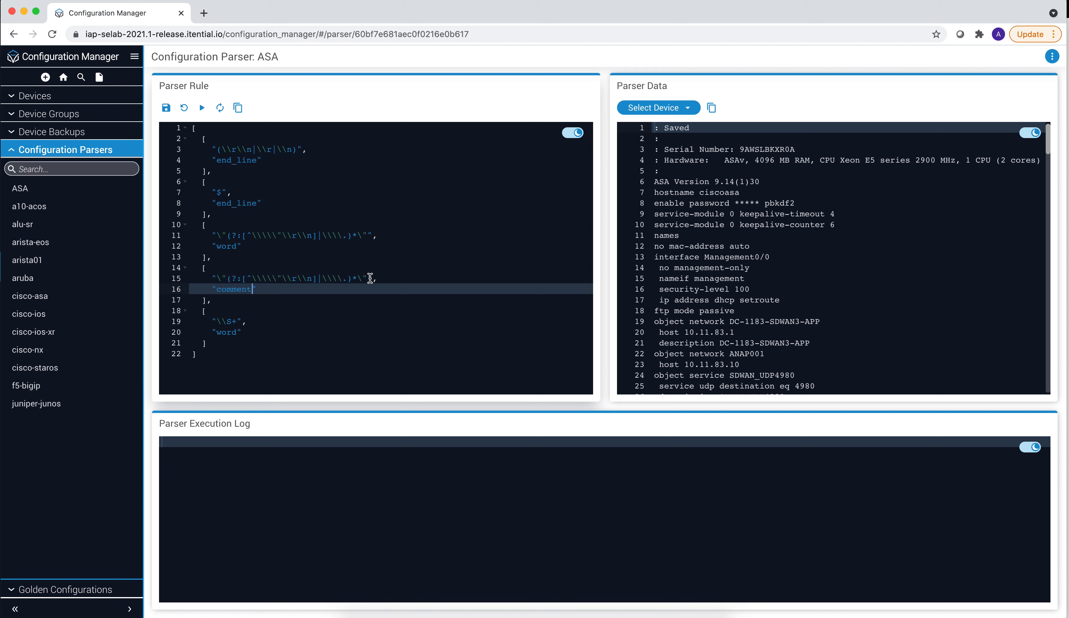
drag(368, 278, 223, 275)
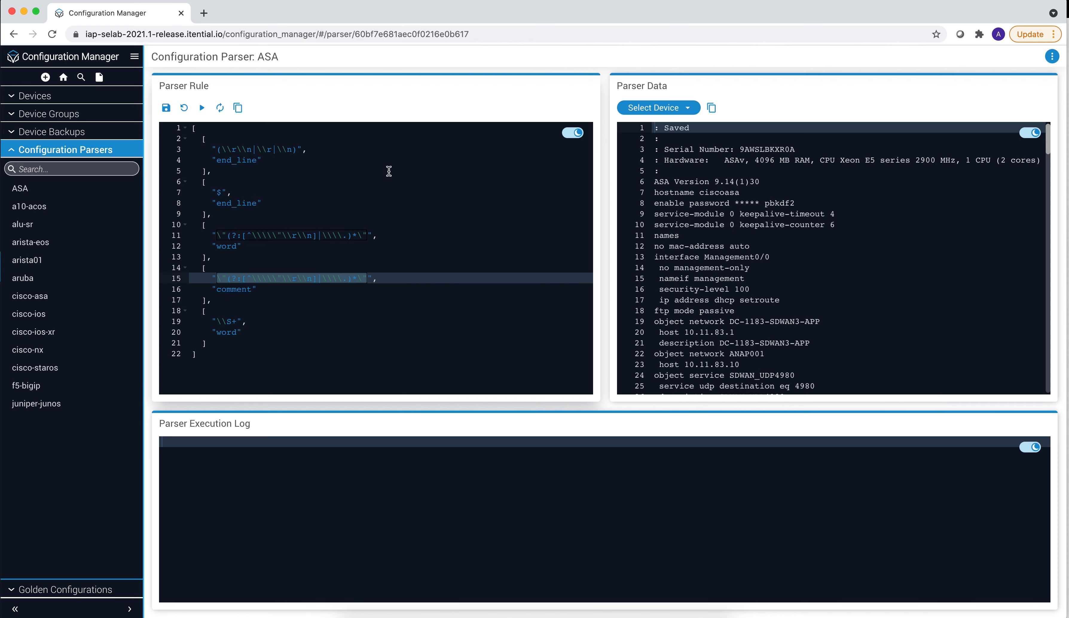
text(:)
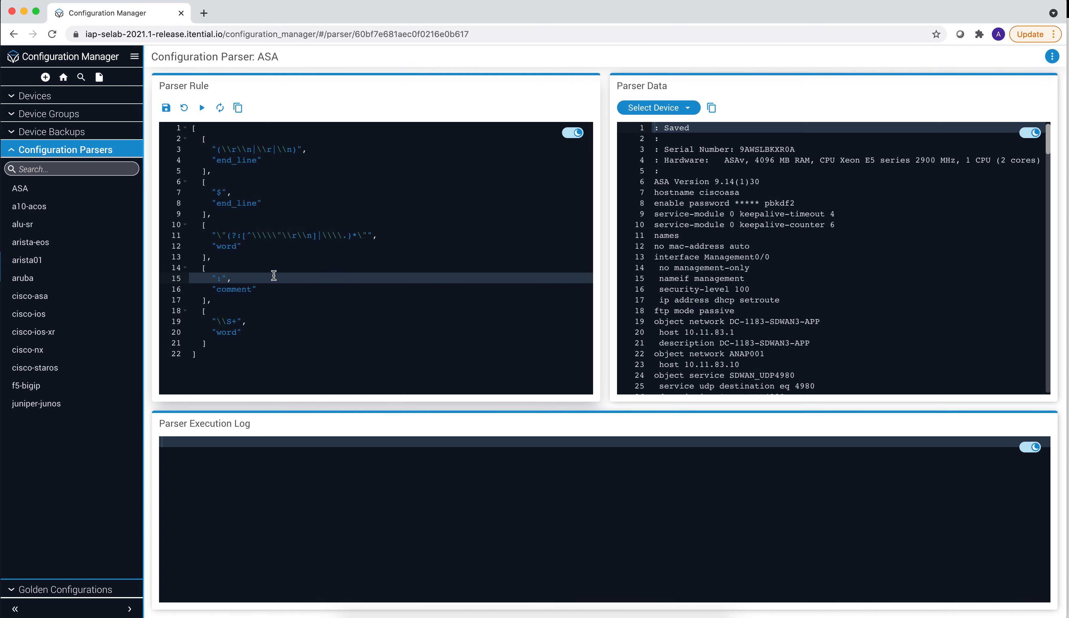
- Execute the ASA parser rule and inspect the tokenized lines at the top of the execution log
click(203, 108)
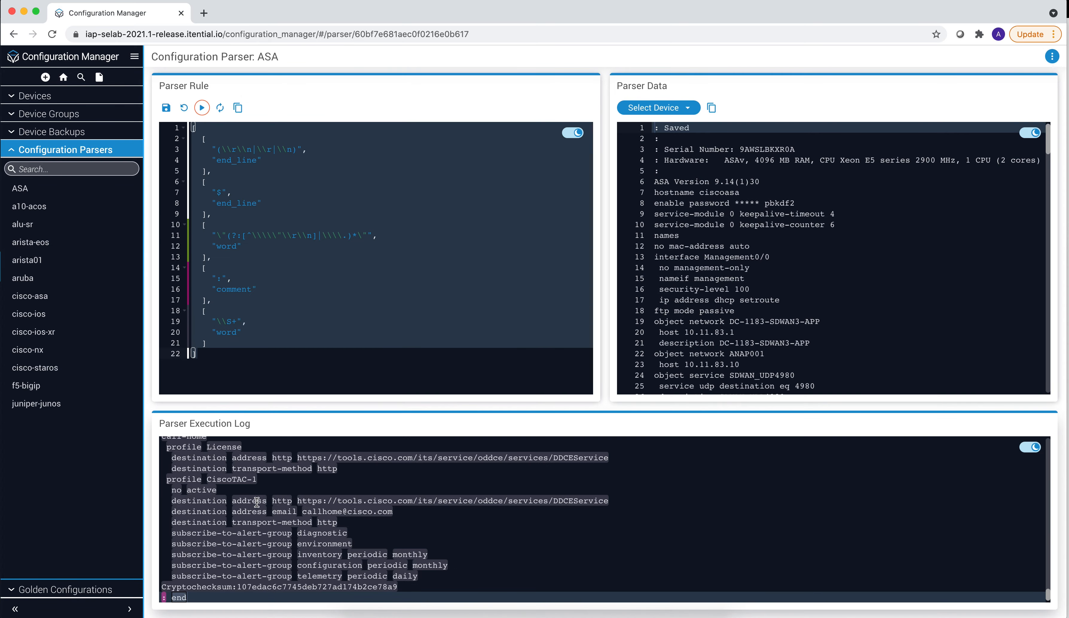
scroll(257, 504, up, 5)
scroll(257, 503, up, 10)
click(227, 505)
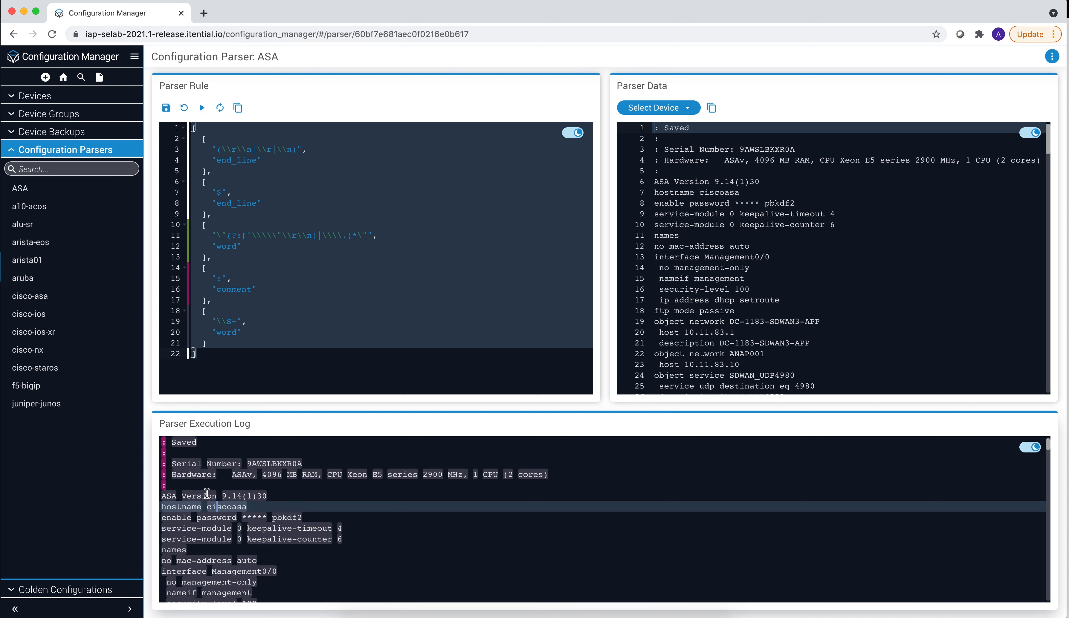
click(186, 465)
drag(165, 442, 167, 483)
click(170, 489)
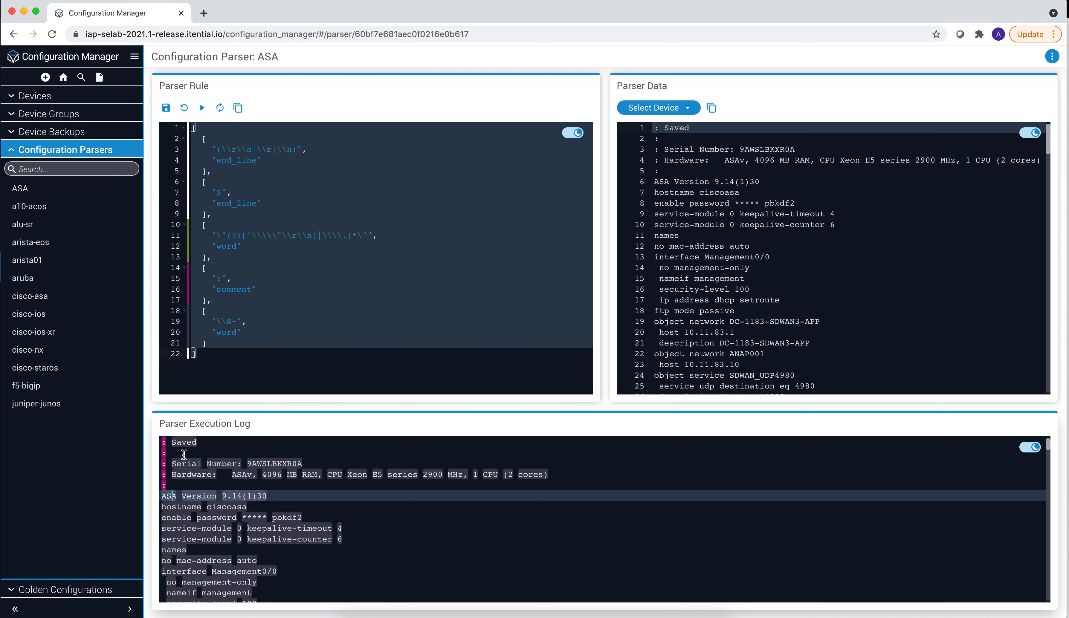
click(222, 506)
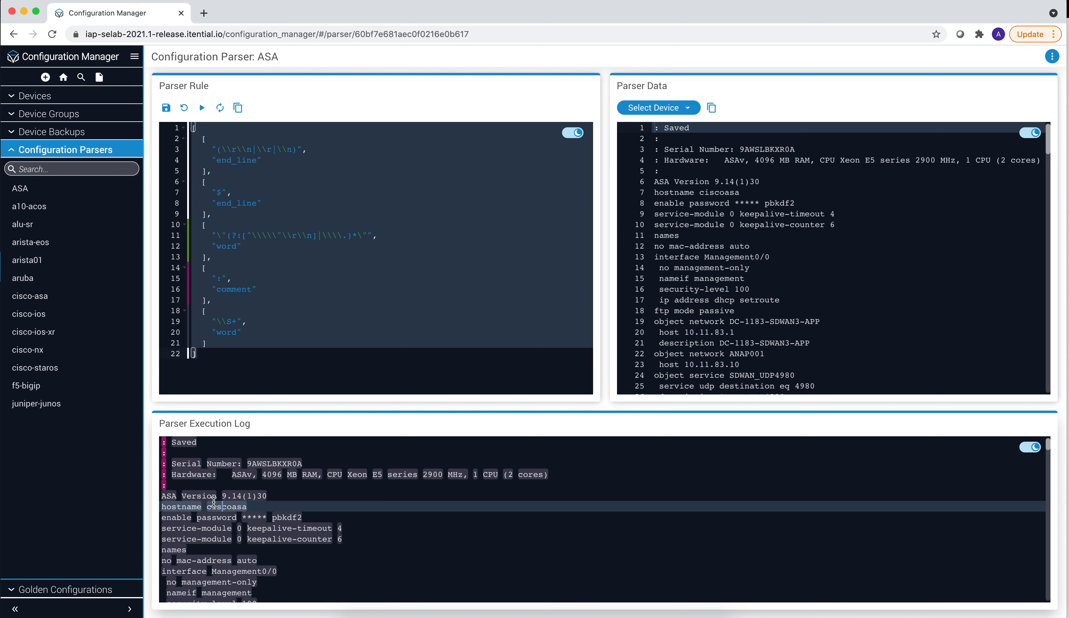
click(250, 486)
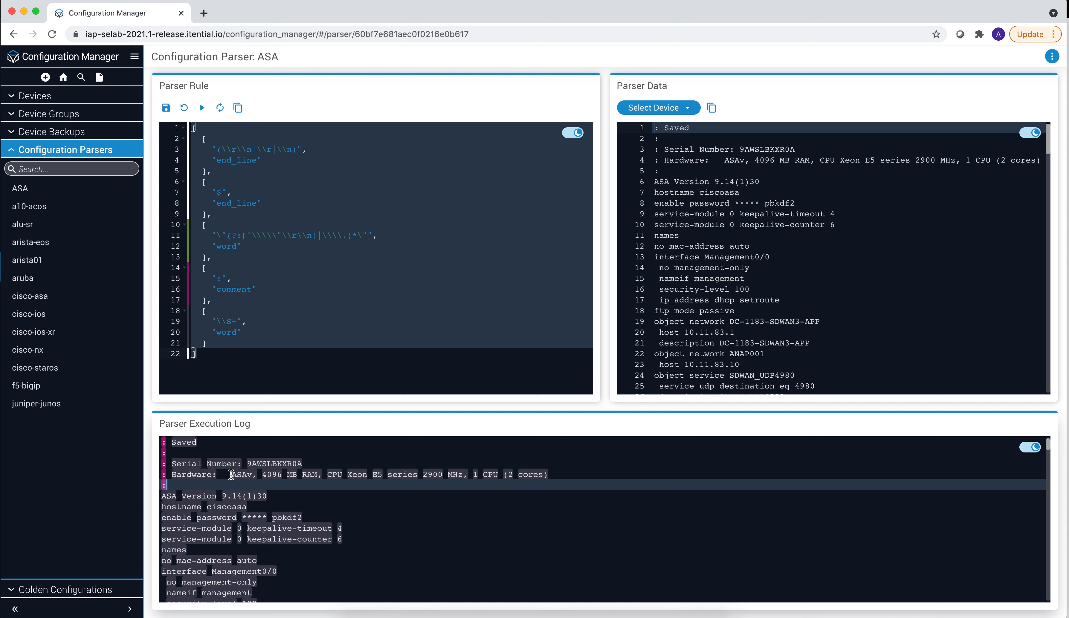
- Save the ASA parser rule
click(166, 109)
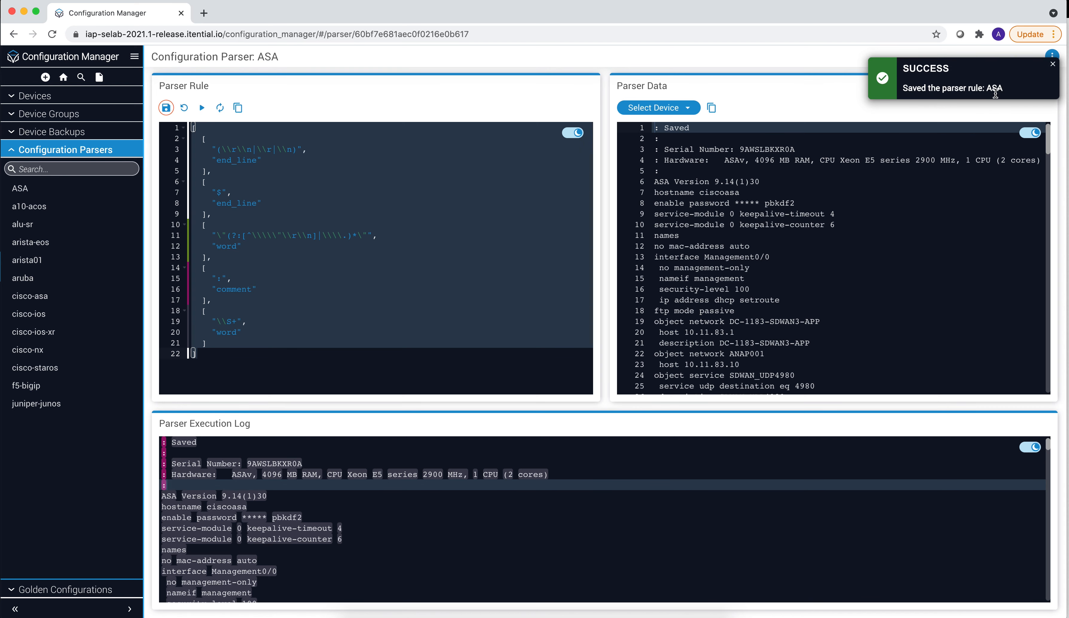
- Start creating a Golden Configuration with OS Type set to ASA
click(45, 76)
click(524, 272)
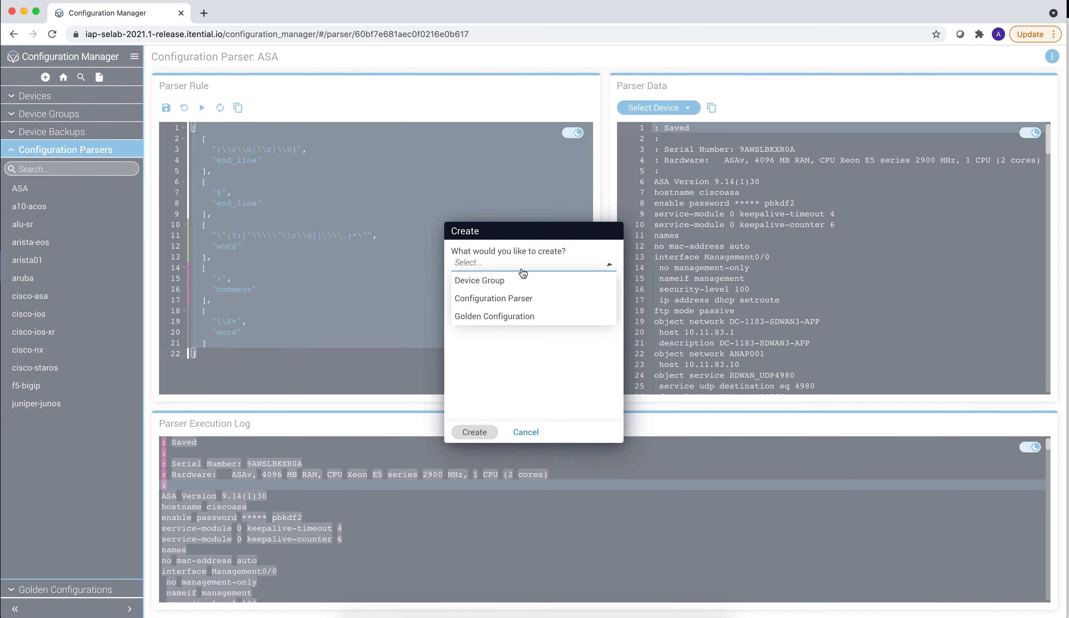
click(508, 315)
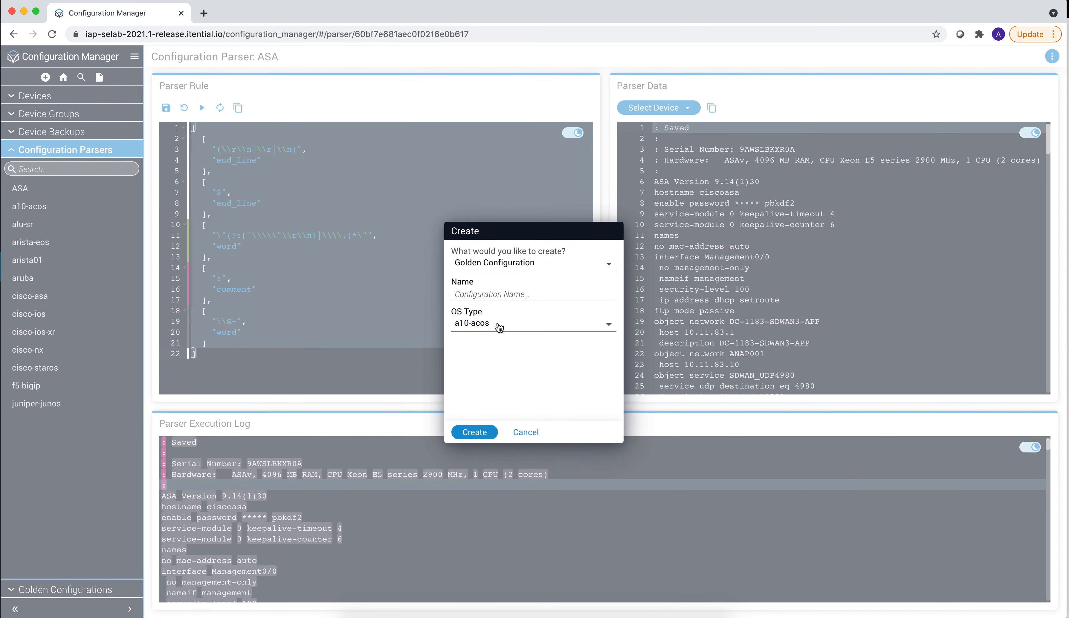
click(501, 324)
scroll(497, 364, down, 1)
scroll(496, 366, down, 5)
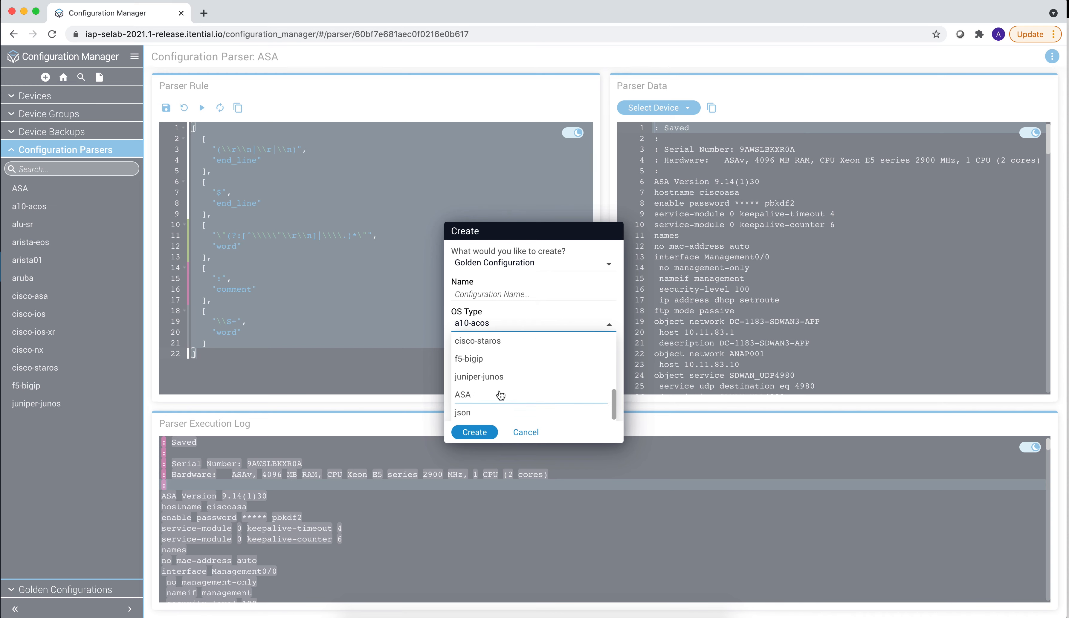
click(492, 398)
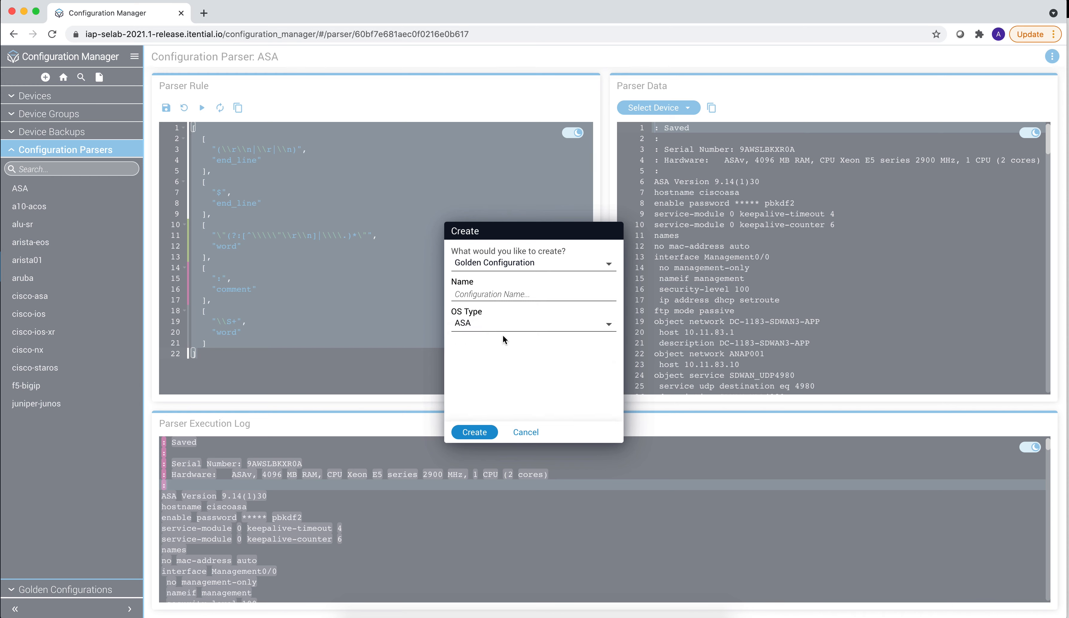